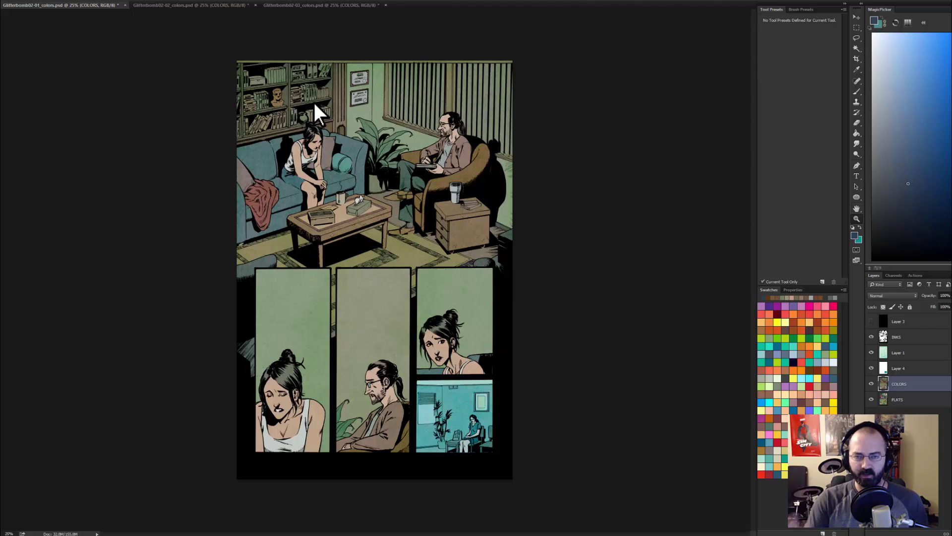
Step: Check page 1 with and without its green tint layer and tile Glitterbomb02-02_colors.psd side by side with it
left_click(871, 353)
left_click(871, 353)
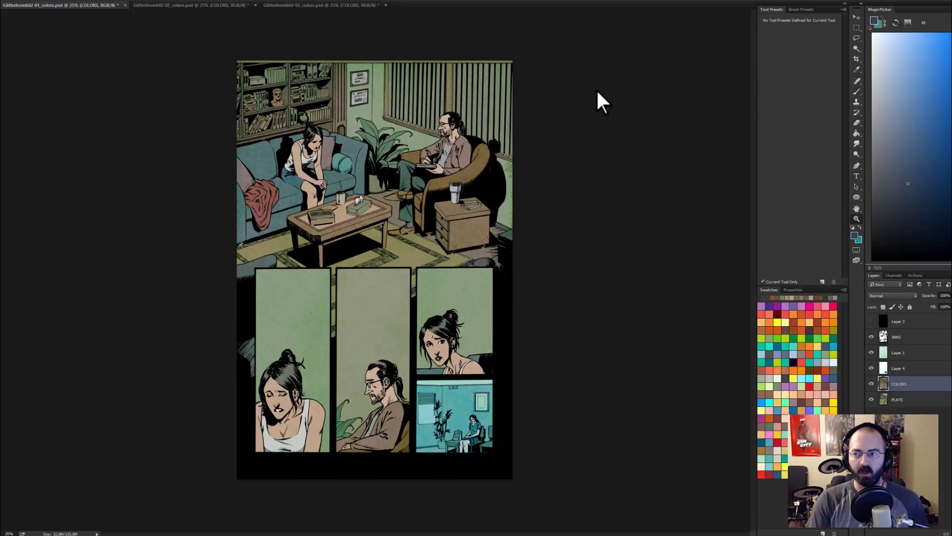
left_click_drag(220, 6, 754, 28)
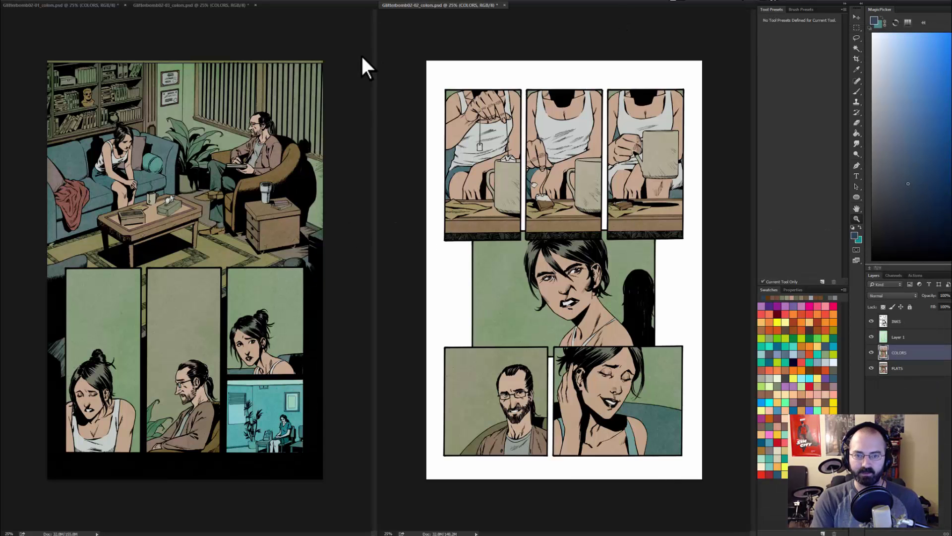
left_click_drag(432, 5, 757, 50)
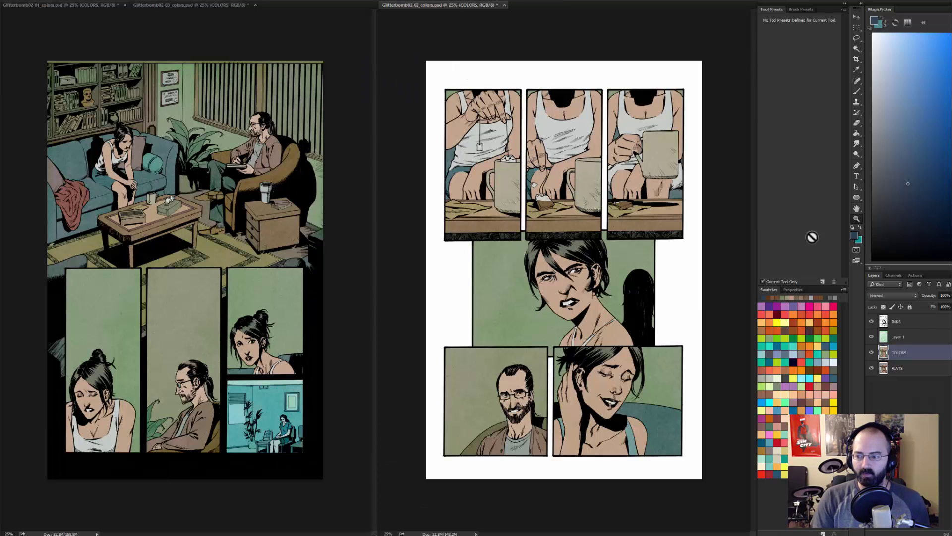
Step: Compare pages 1 and 2 with their green tint layers hidden, sample the woman's skin color, and restore both tints
left_click(871, 337)
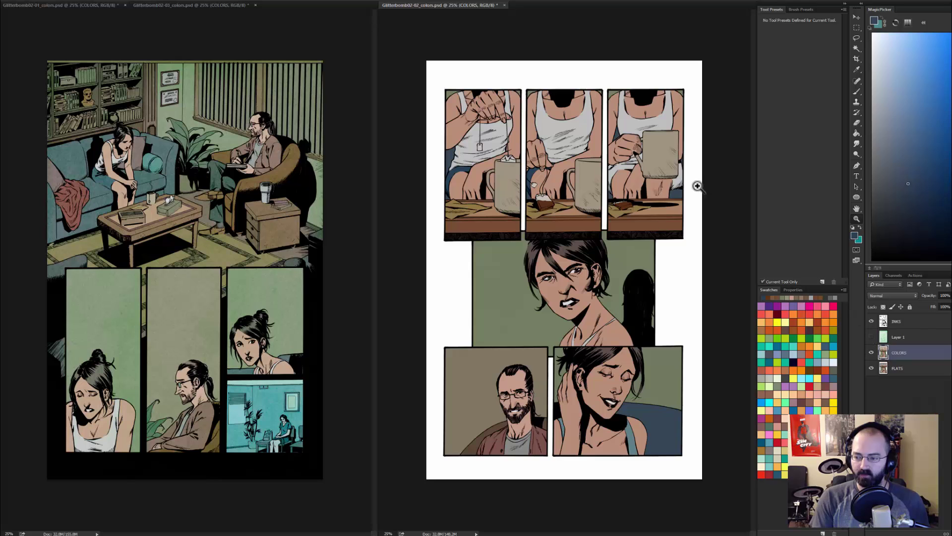
left_click(344, 105)
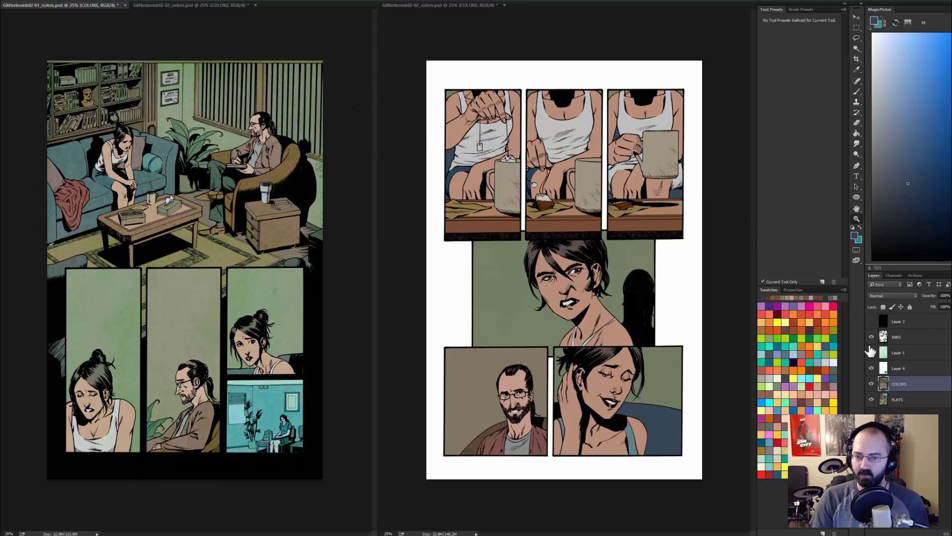
left_click(871, 352)
key("b")
left_click(107, 156, "alt")
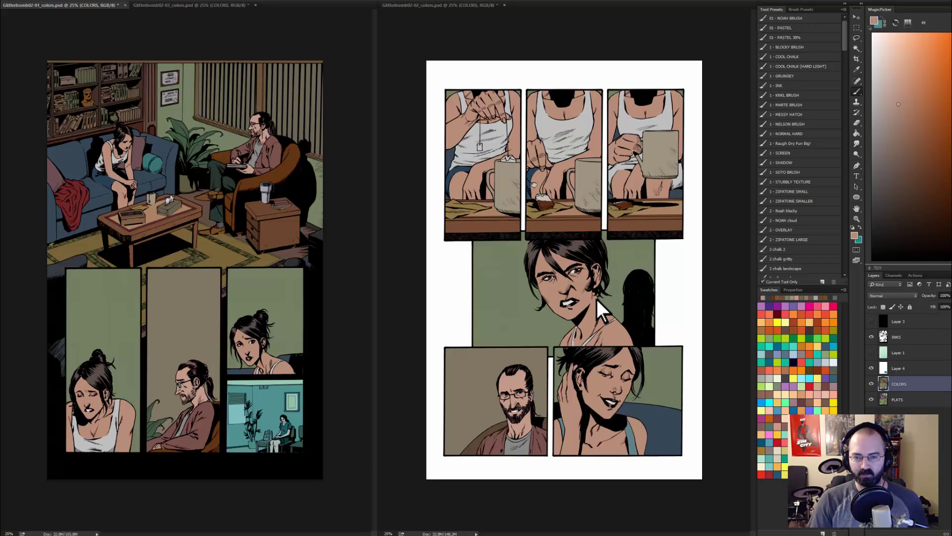
left_click(871, 353)
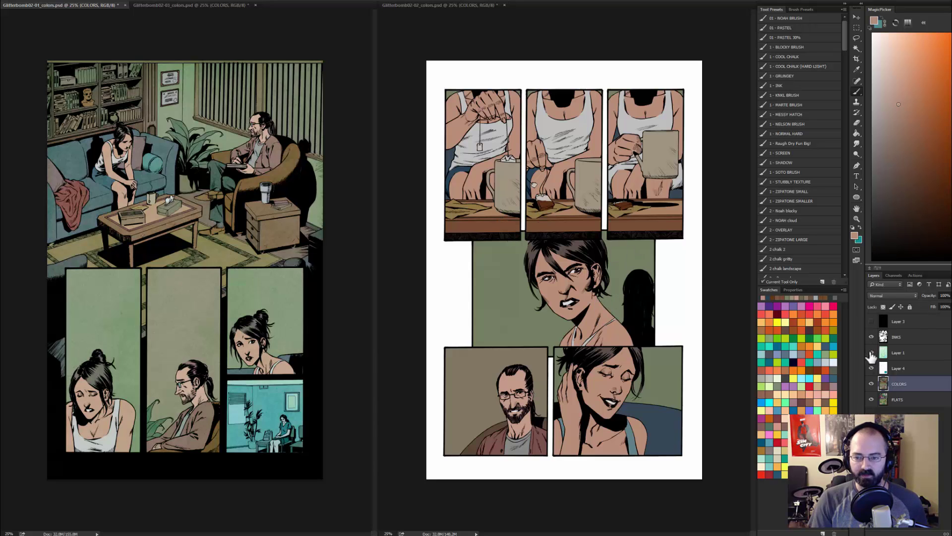
left_click(537, 172)
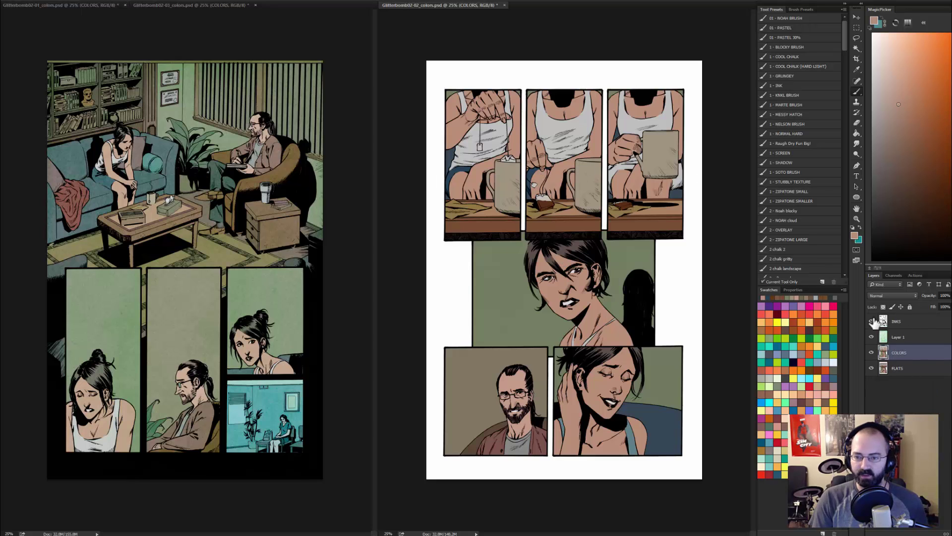
left_click(871, 336)
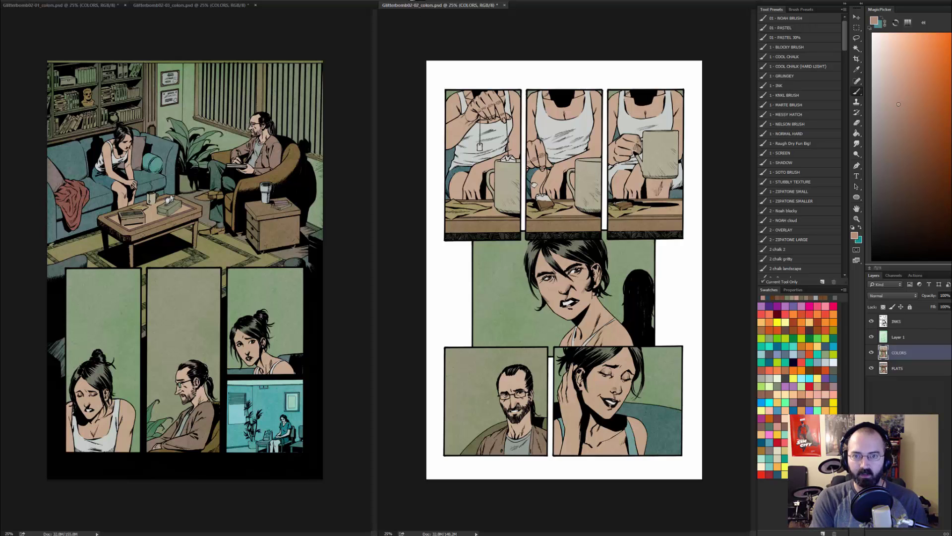
Step: Tile Glitterbomb02-03_colors.psd beside page 2 and check page 3 with and without its green tint layer
left_click_drag(404, 6, 317, 6)
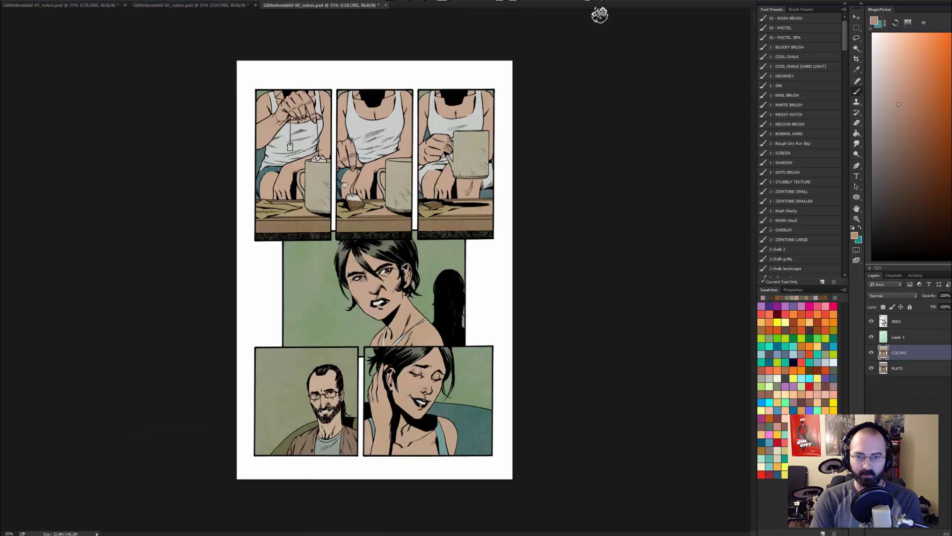
left_click_drag(193, 5, 754, 40)
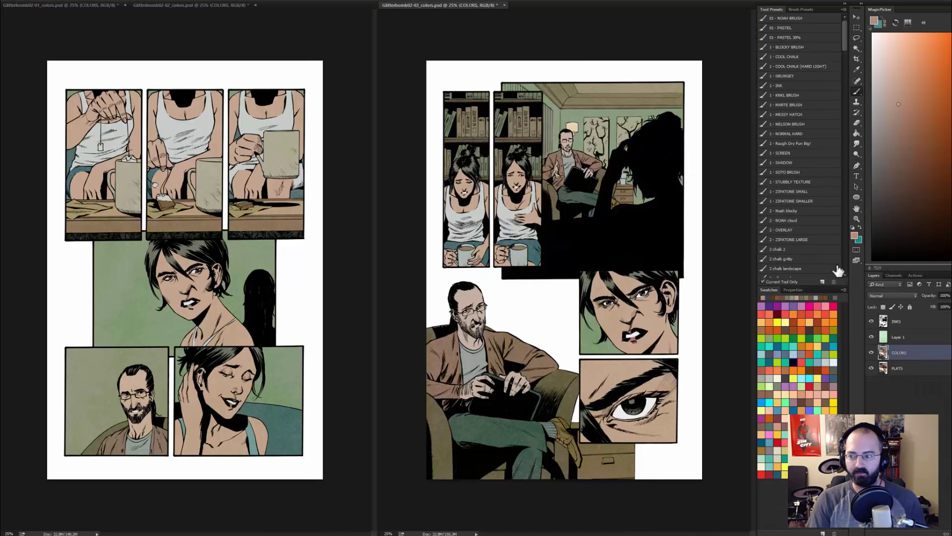
left_click(872, 337)
left_click(872, 337)
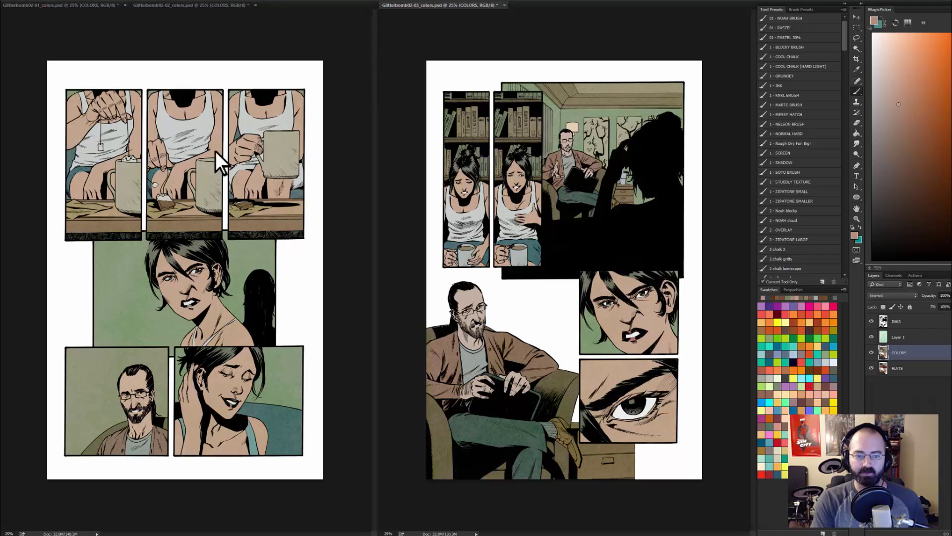
Step: Select the green background around the woman in page 2's middle panel with the Magic Wand and copy it to a new layer
key("w")
left_click(253, 252)
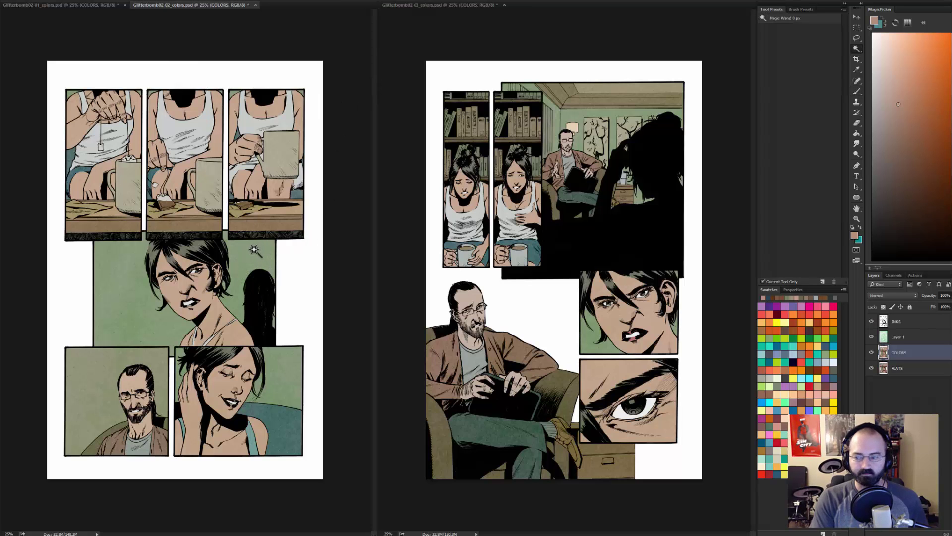
left_click(262, 266)
key("ctrl+j")
Step: Brush a light green glow onto page 2's middle-panel background using an enlarged SCREEN brush preset
key("b")
left_click(911, 62)
left_click(899, 78)
left_click(798, 152)
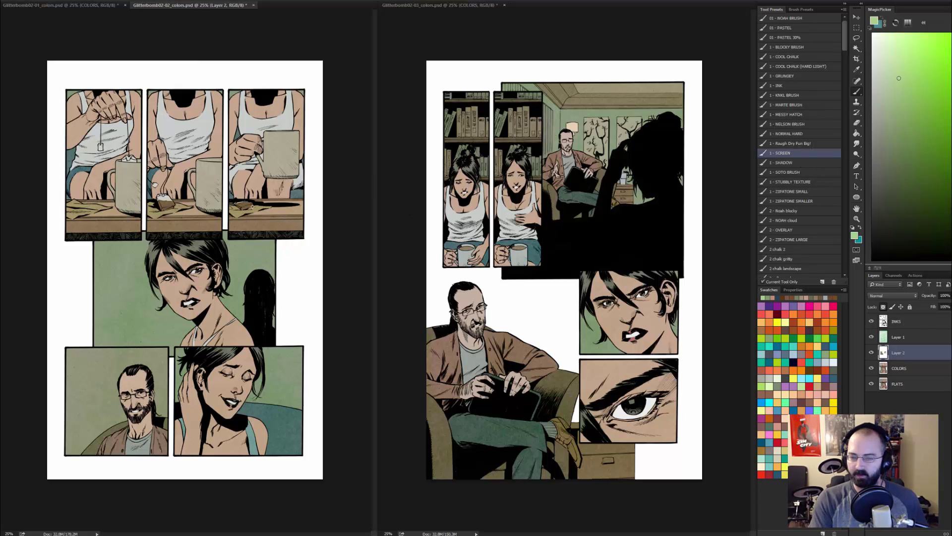
key("bracketright")
key("bracketright")
key("bracketright")
key("bracketright")
key("bracketright")
key("bracketright")
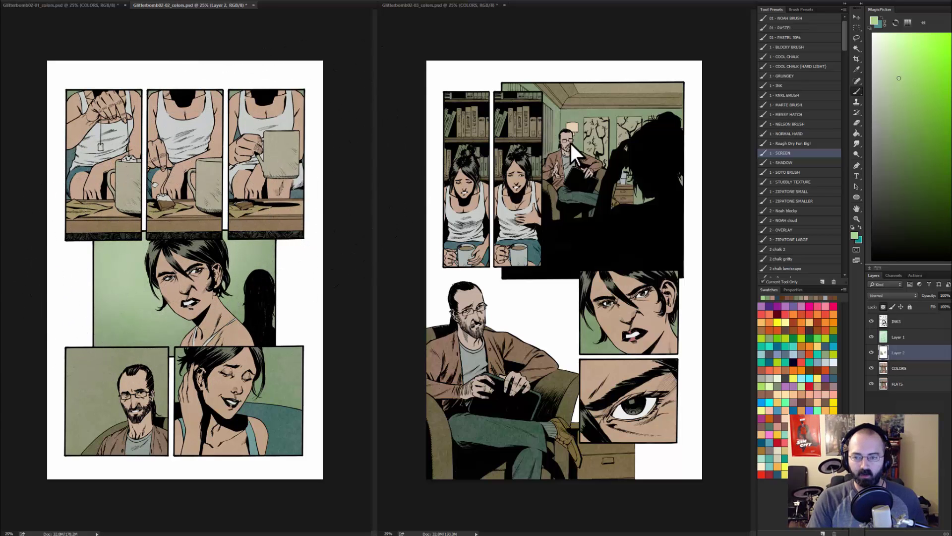
Step: Select the green wall behind the therapist in page 3's upper panel and try brushing light green over it
key("w")
left_click(579, 115)
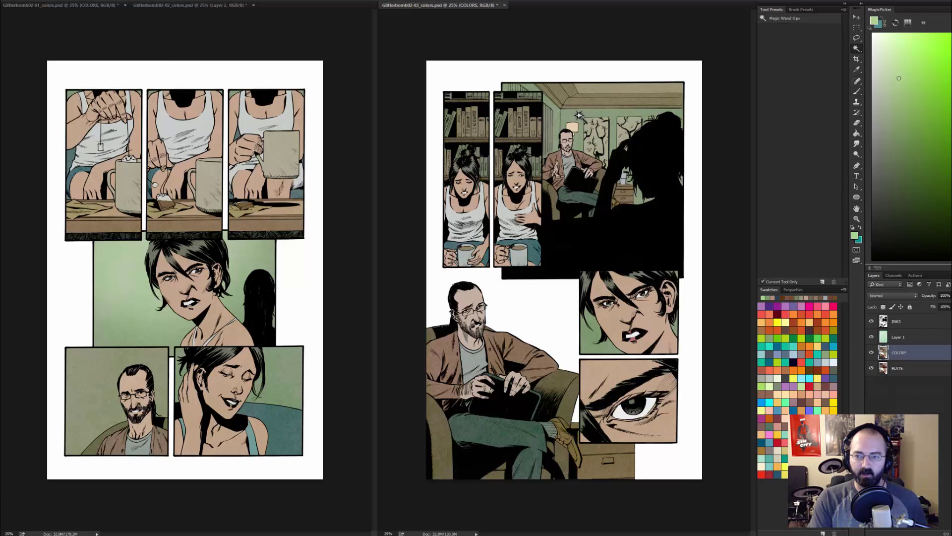
key("b")
left_click_drag(575, 120, 615, 119)
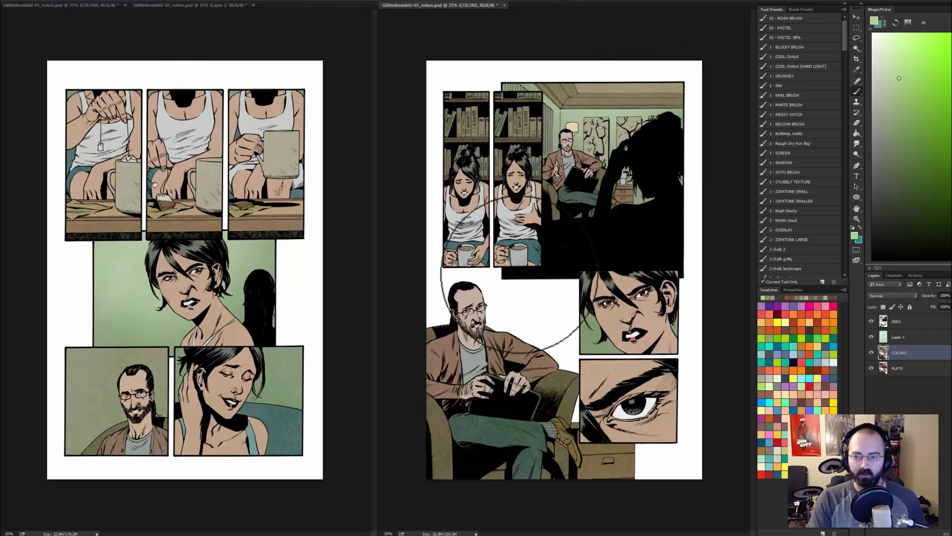
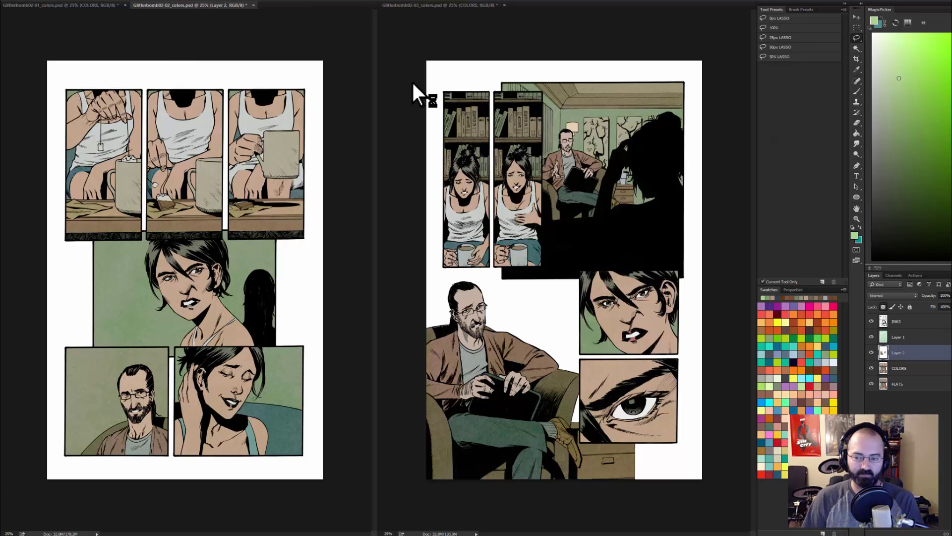
Step: Inspect the woman's close-up panels on page 3, switch to Bridge to view the issue #2 script, and return to the full pages
key("z")
left_click(645, 286)
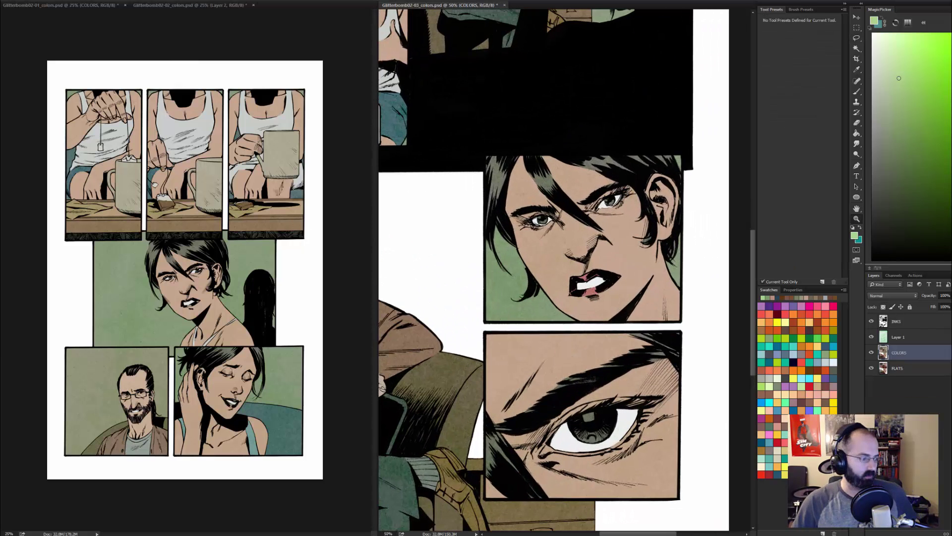
key("alt+Tab")
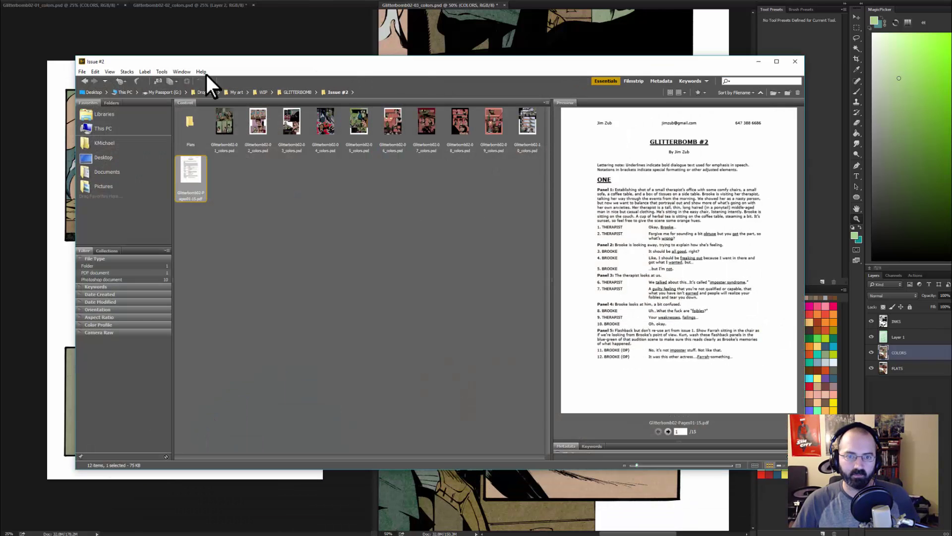
left_click_drag(426, 71, 404, 101)
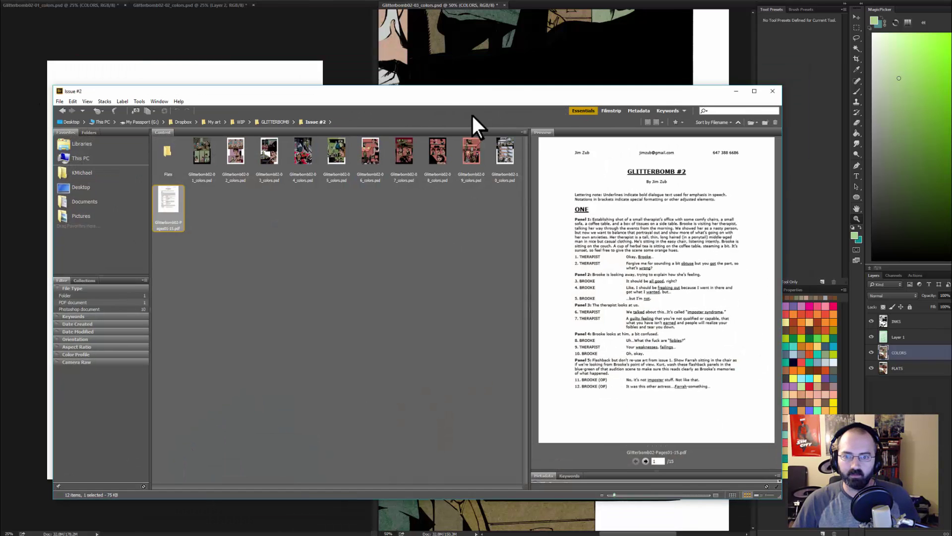
key("alt+Tab")
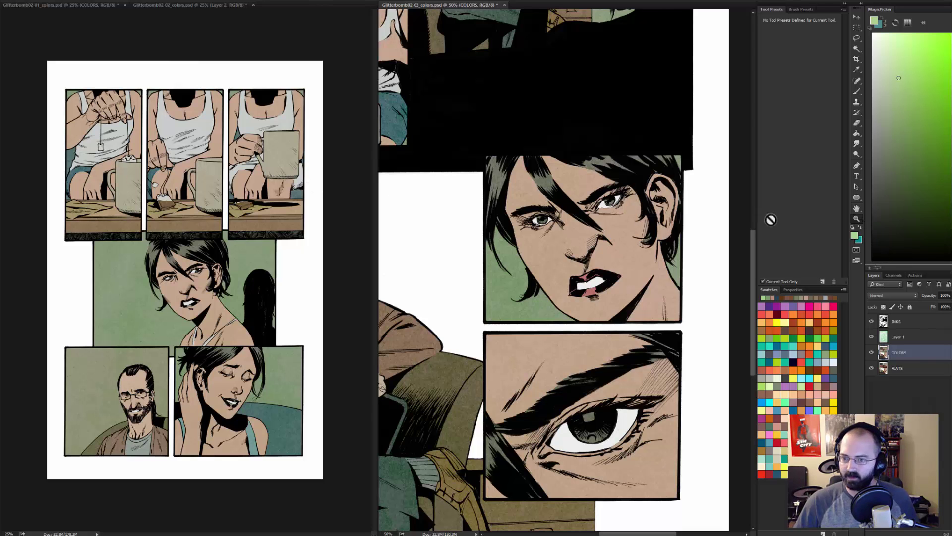
left_click(557, 213, "alt")
left_click(557, 214, "alt")
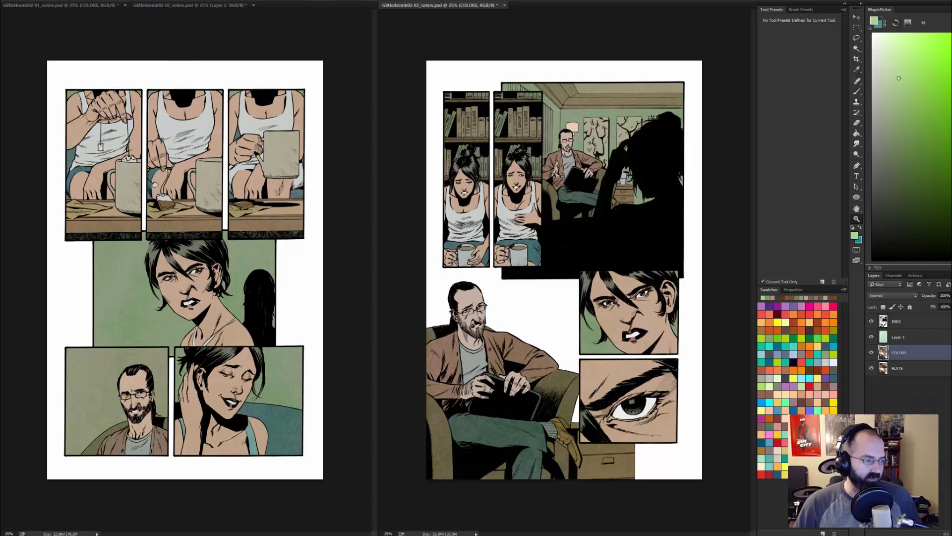